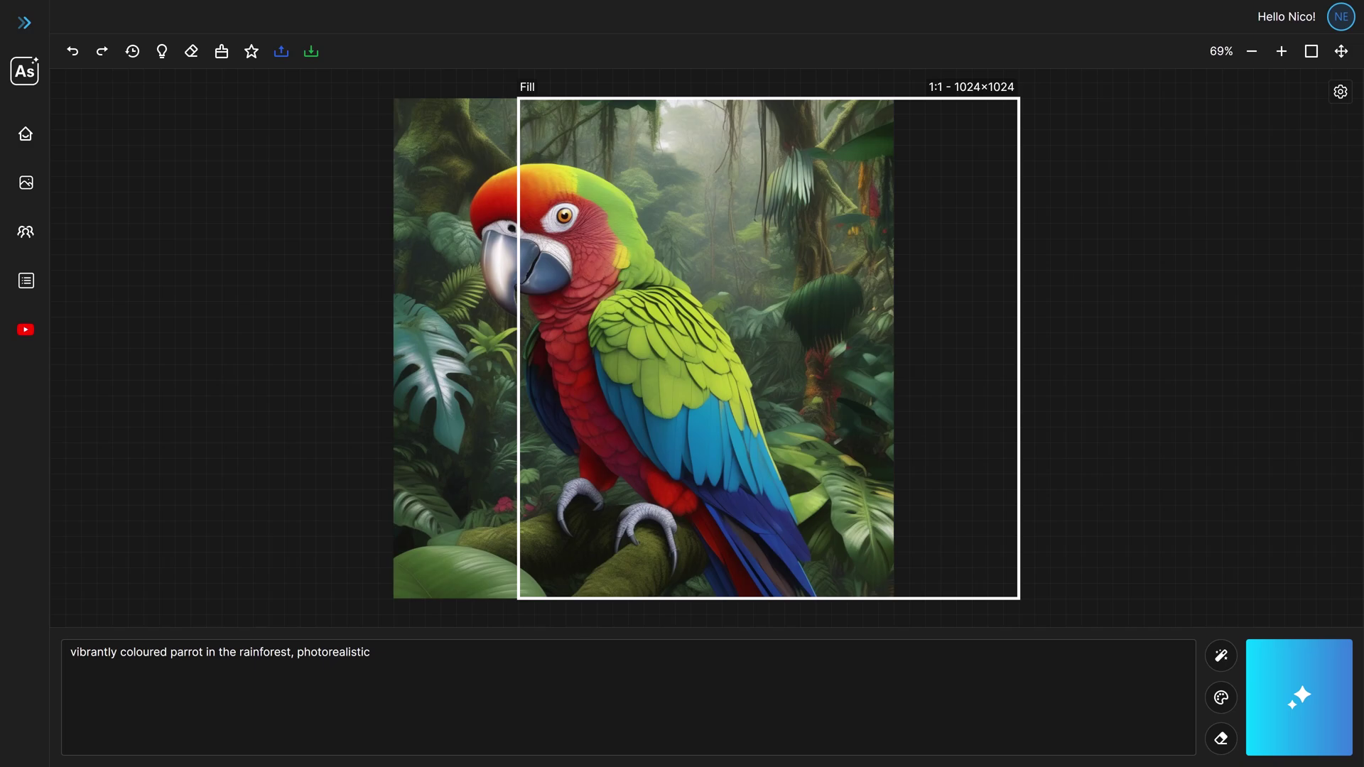
Erase a thin uneven strip along the parrot image's right edge with the eraser
click(191, 52)
drag(894, 182, 892, 607)
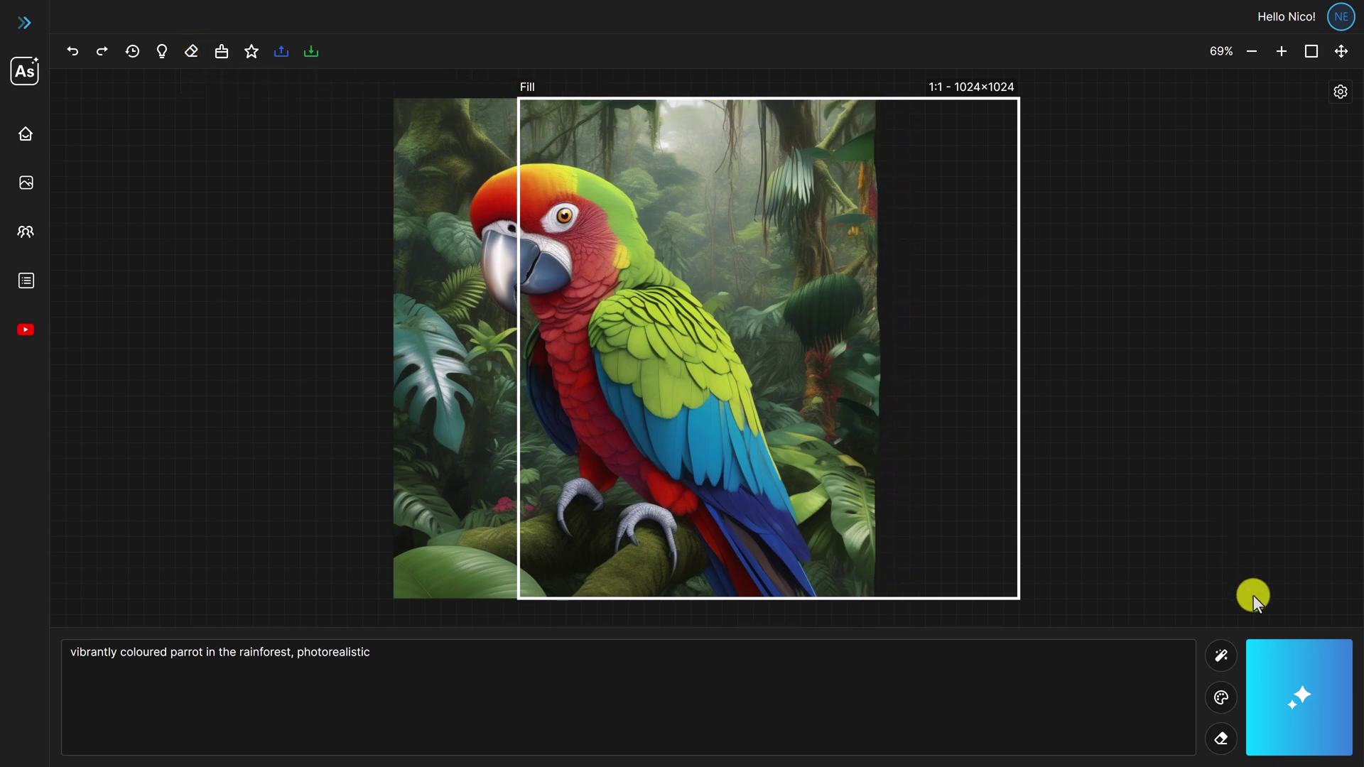
Generate rainforest foliage to fill the empty right part of the frame
click(1301, 700)
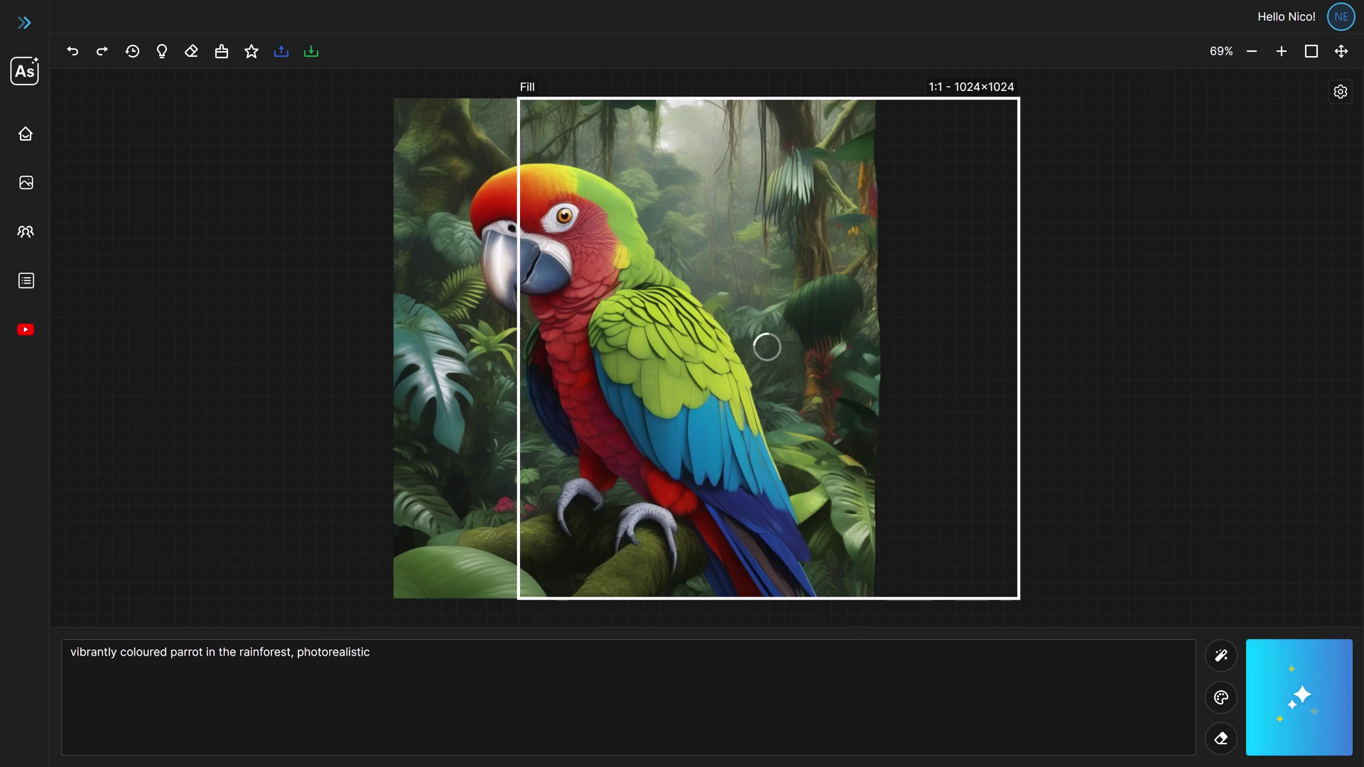